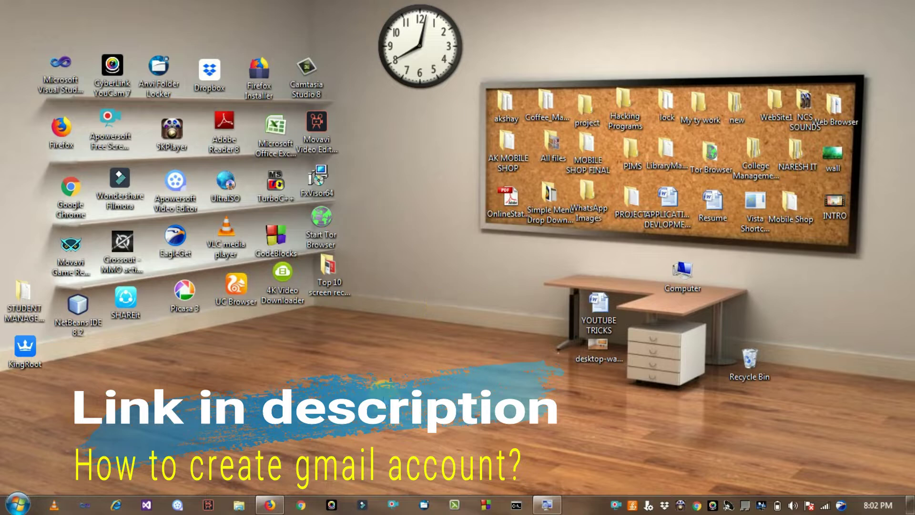
- Launch UC Browser from its desktop shortcut
double_click(233, 298)
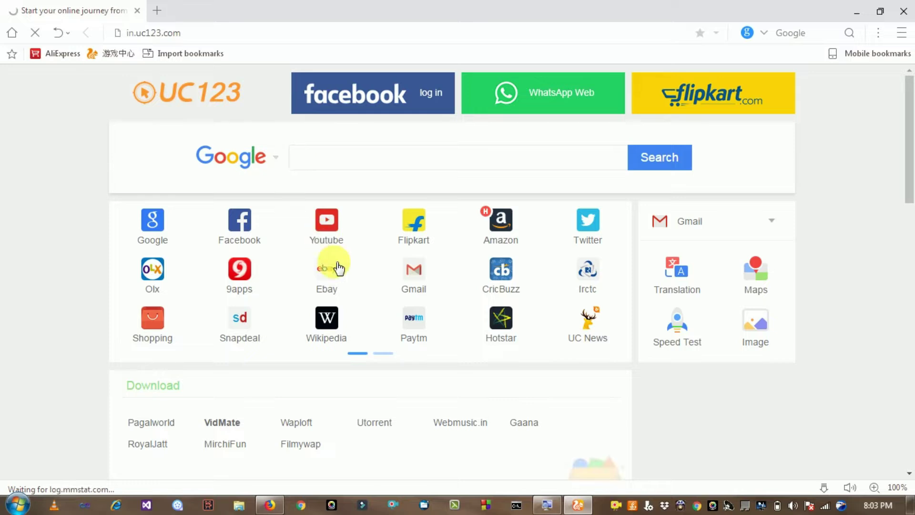
- Load YouTube through the Youtube tile on the UC123 start page
click(330, 233)
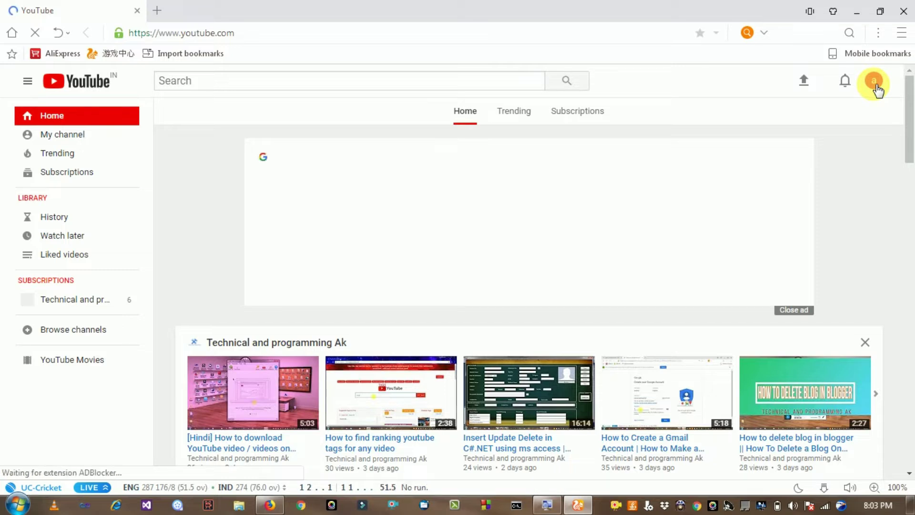
- Go to Creator Studio through the account avatar menu
click(874, 83)
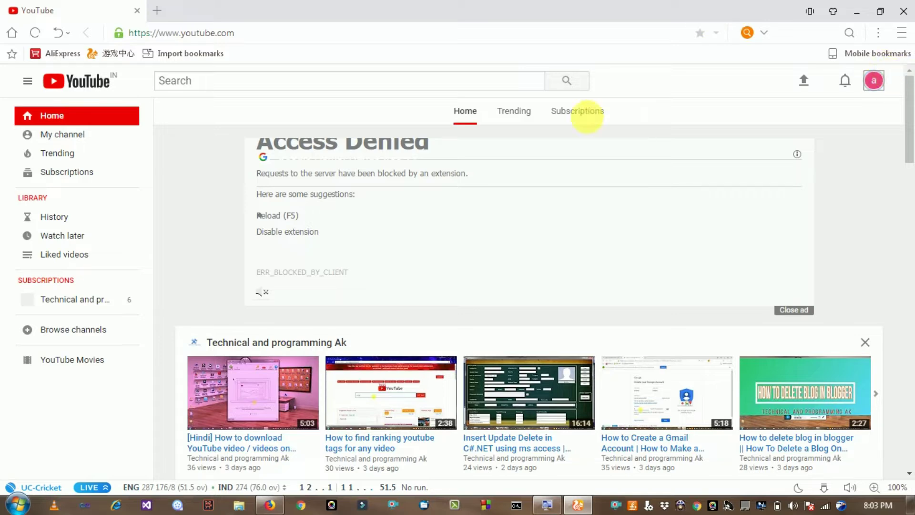
click(875, 84)
click(875, 84)
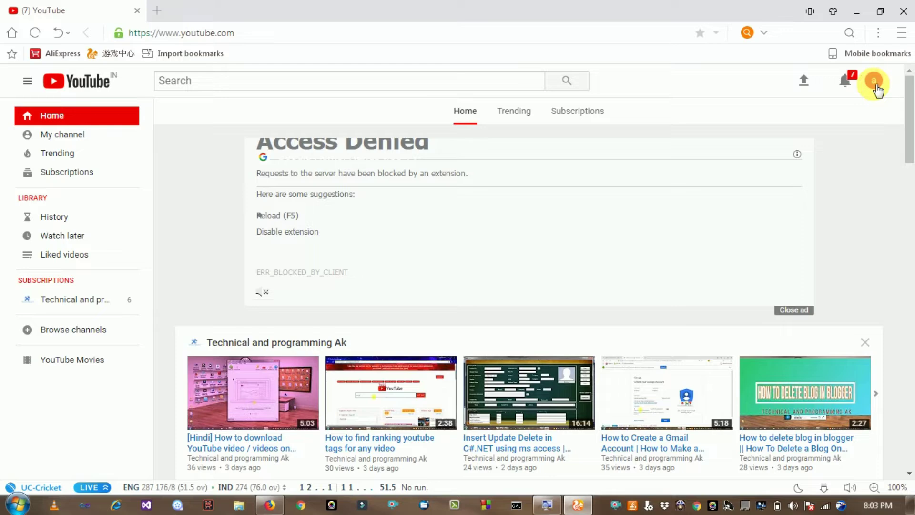
click(875, 85)
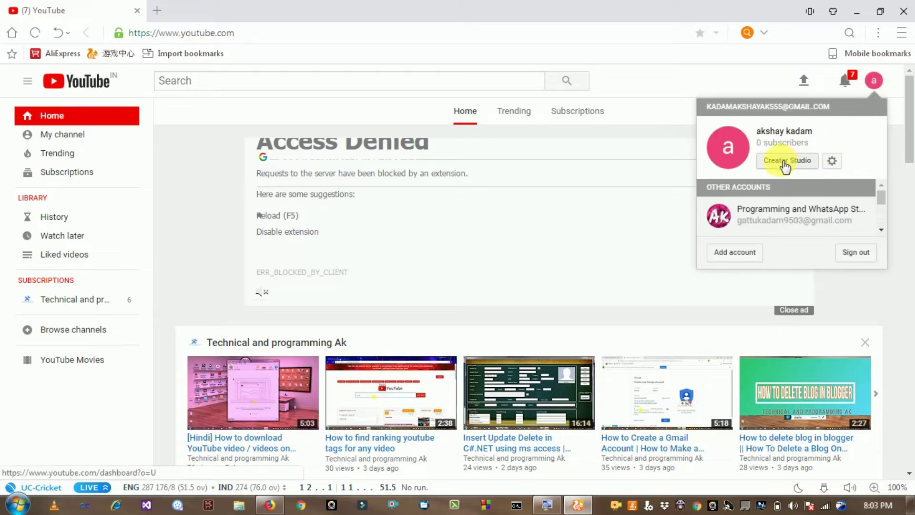
click(784, 163)
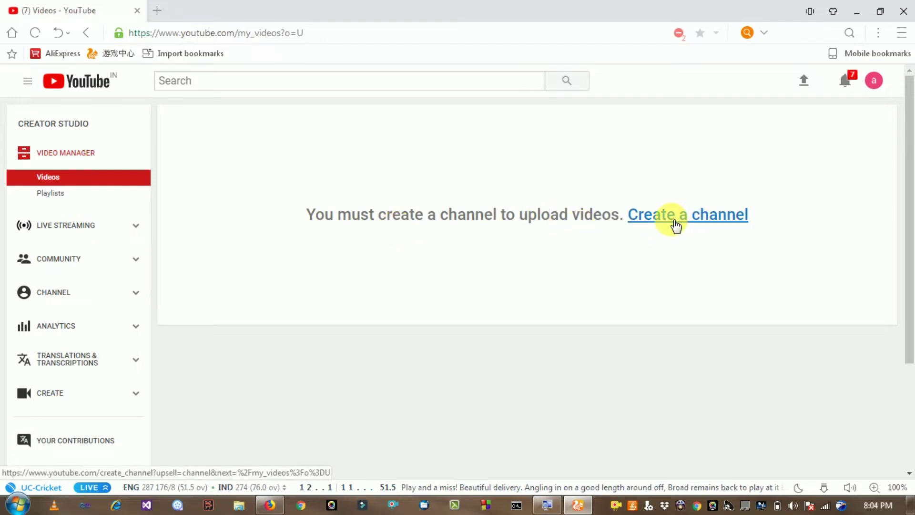
- Create a channel with first name INFORMATIONAL and last name AK
click(676, 224)
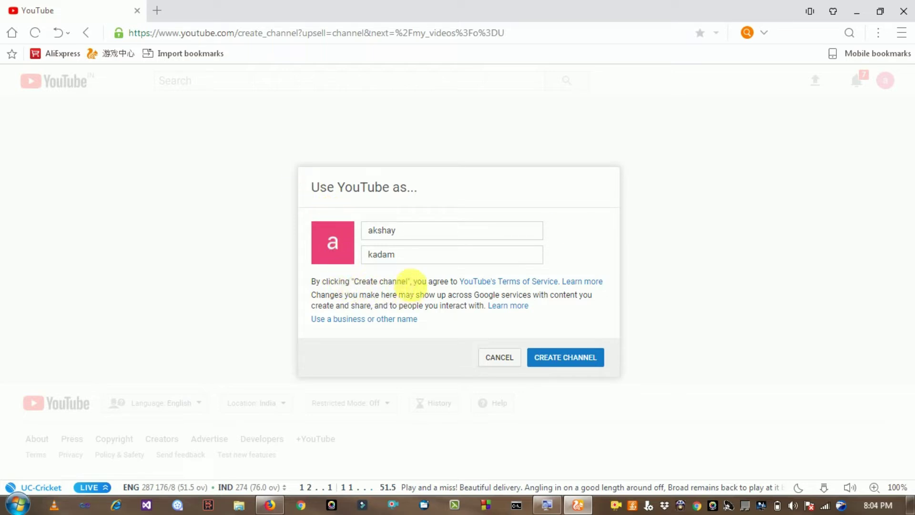
double_click(405, 232)
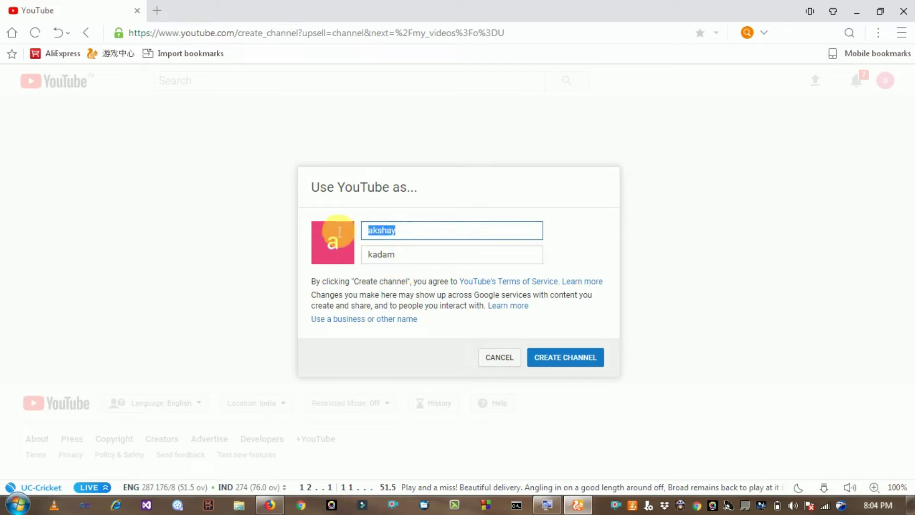
key(BackSpace)
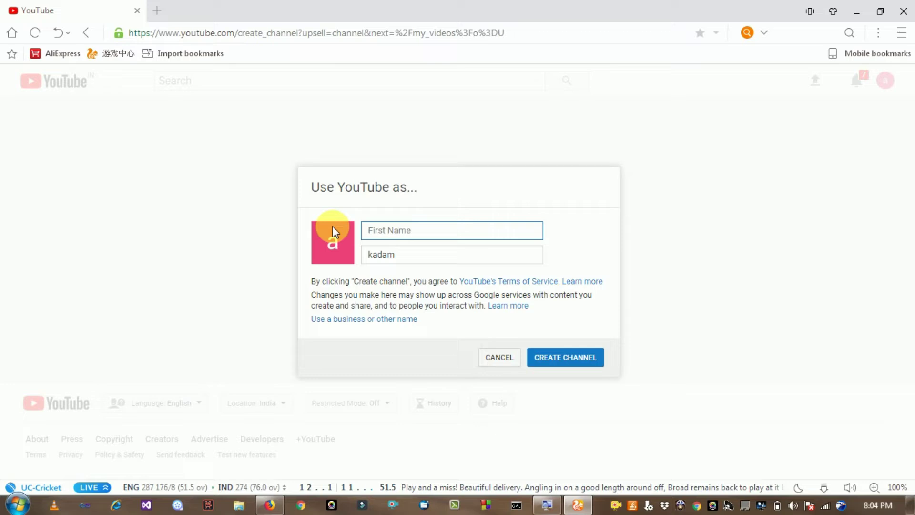
text(INFO)
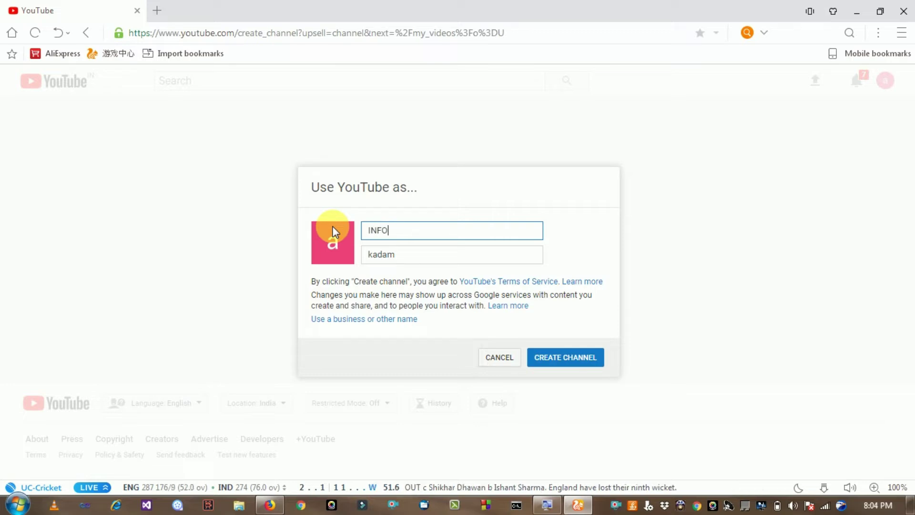
text(RMATIONAL)
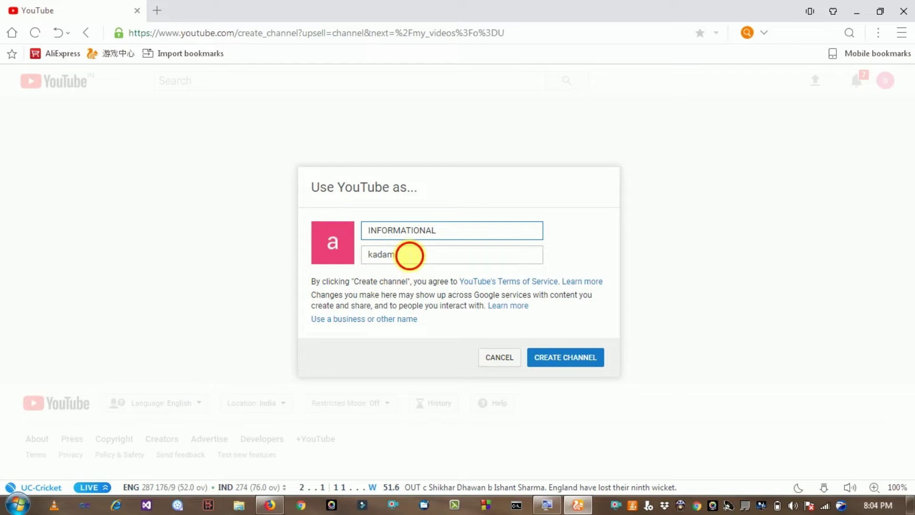
double_click(408, 256)
text(AK)
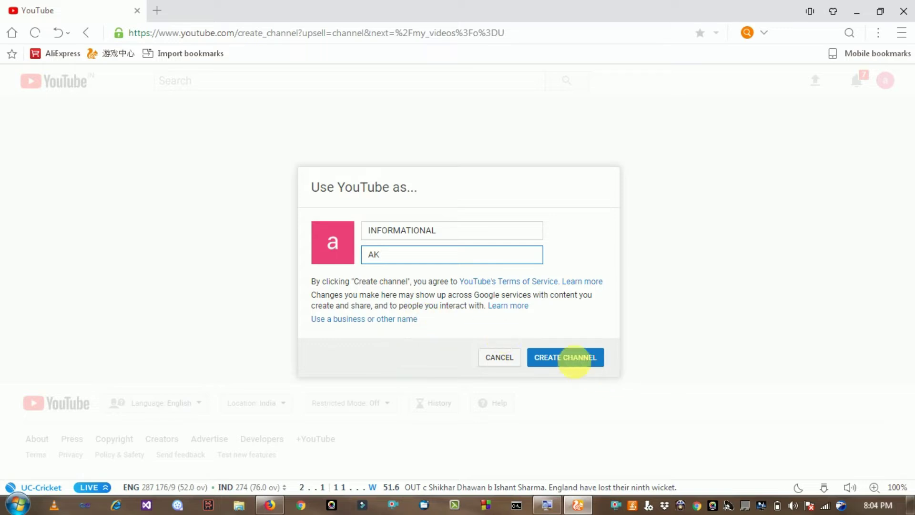
click(565, 358)
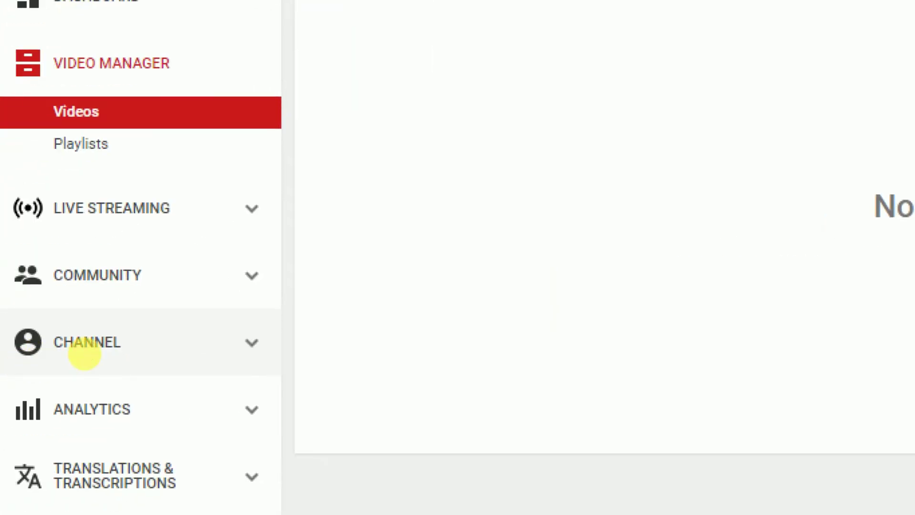
- View the channel's Status and features page and start account verification
click(88, 358)
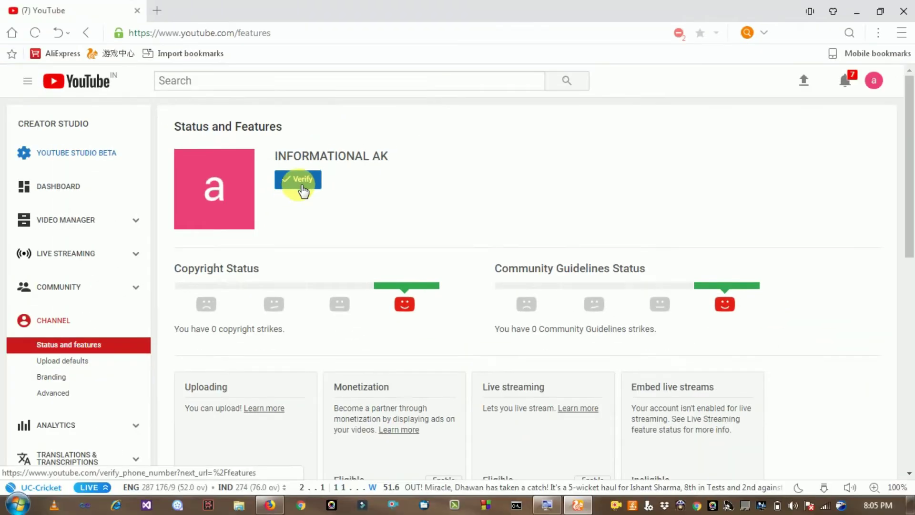
click(304, 190)
- Request a text-message code for the entered phone number, which is rejected as over-linked
click(302, 189)
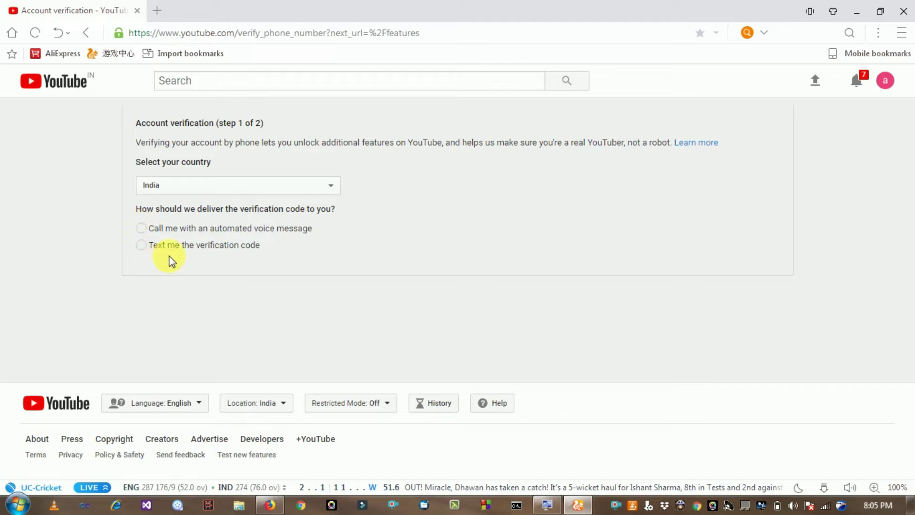
click(148, 251)
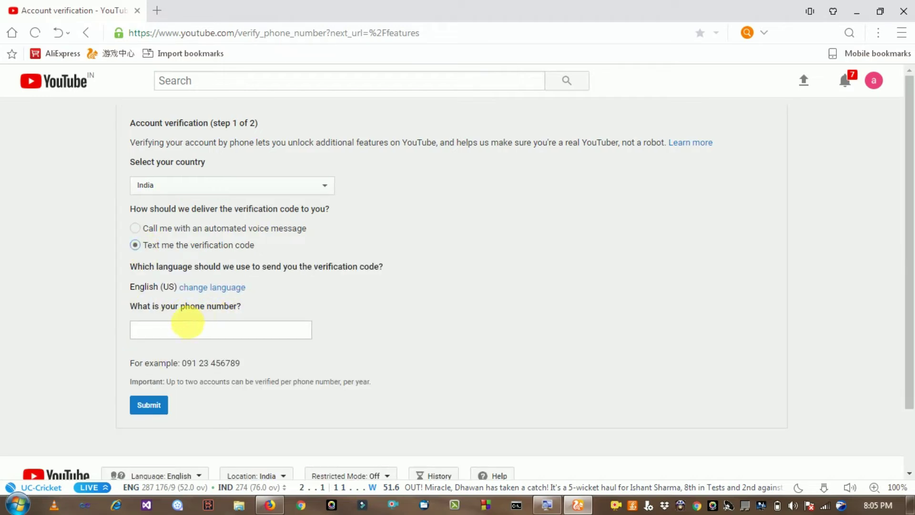
click(189, 333)
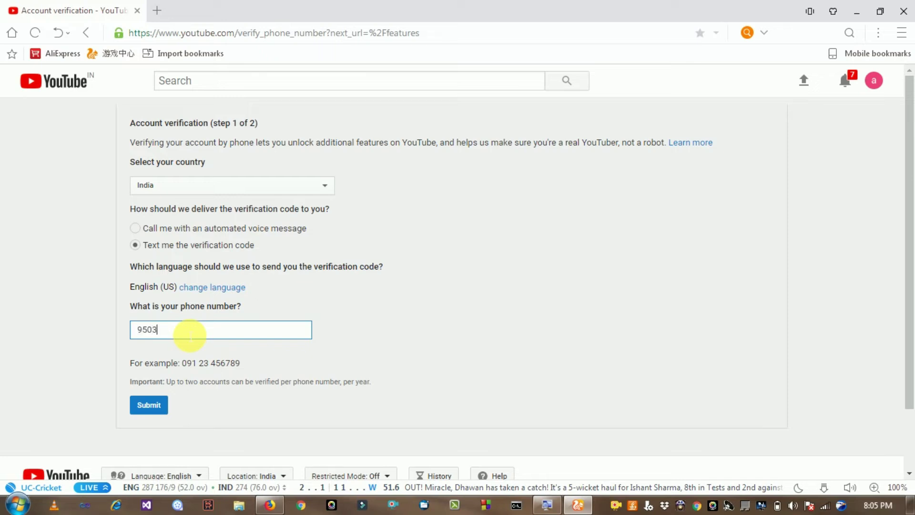
click(158, 405)
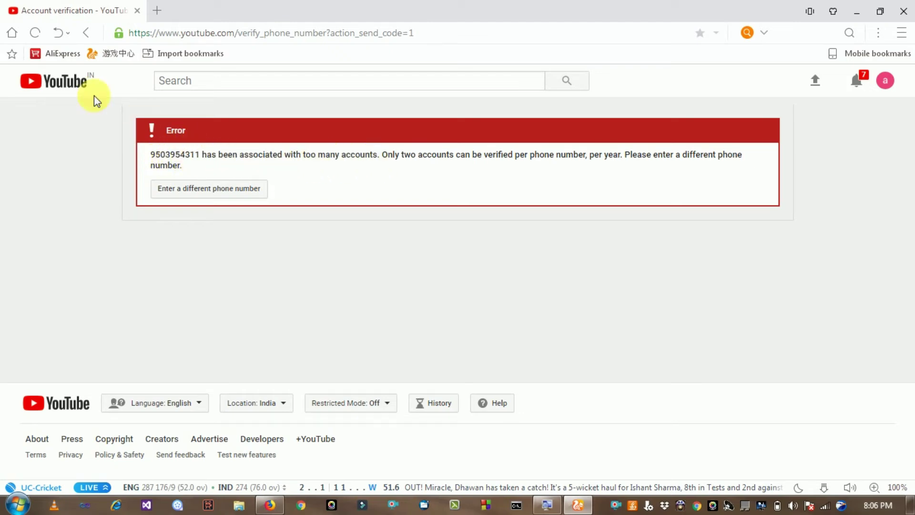
- Back out to Status and Features, then bring up Video Manager, showing 0 videos
click(89, 34)
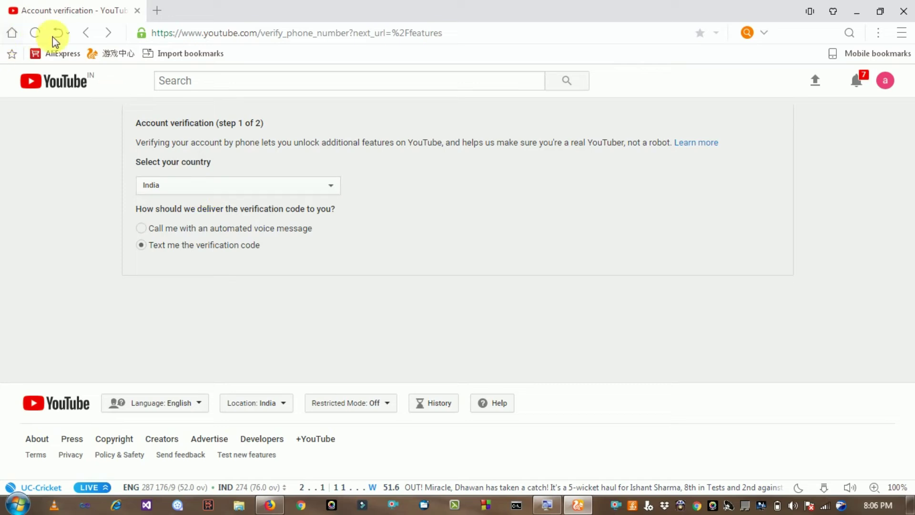
click(88, 40)
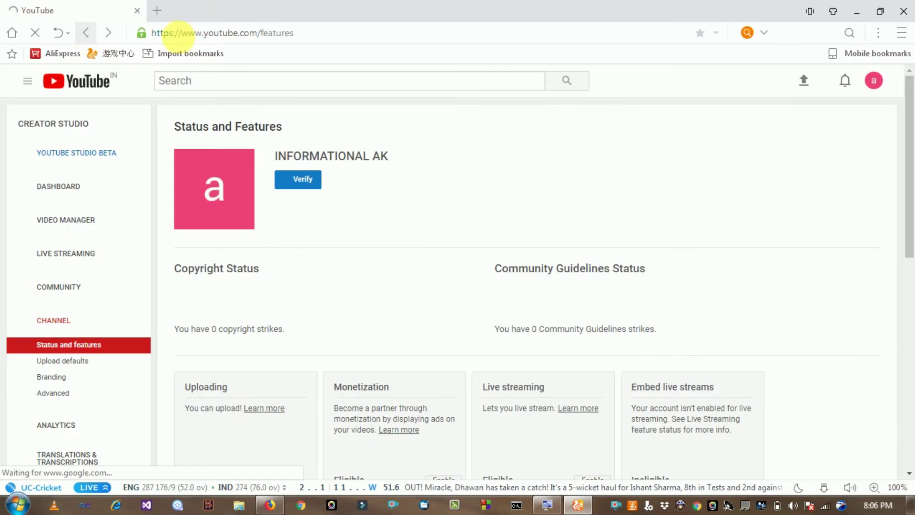
click(67, 224)
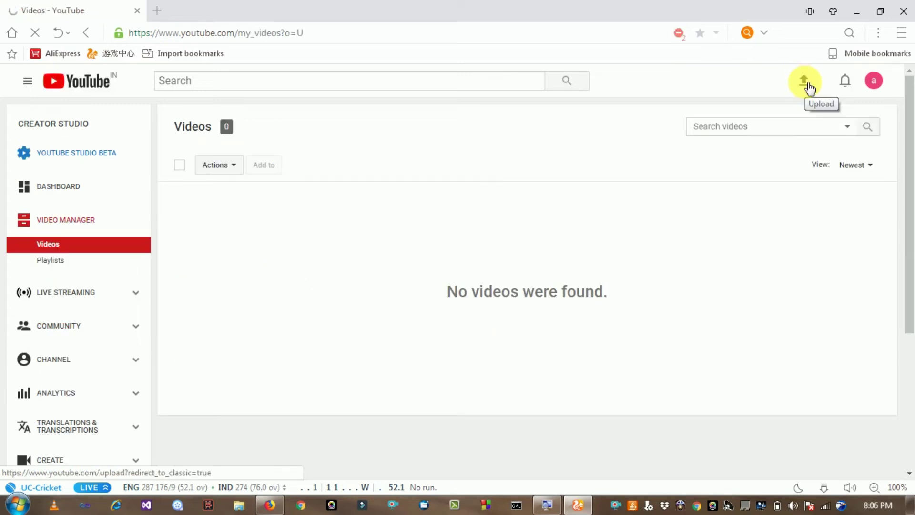
click(806, 89)
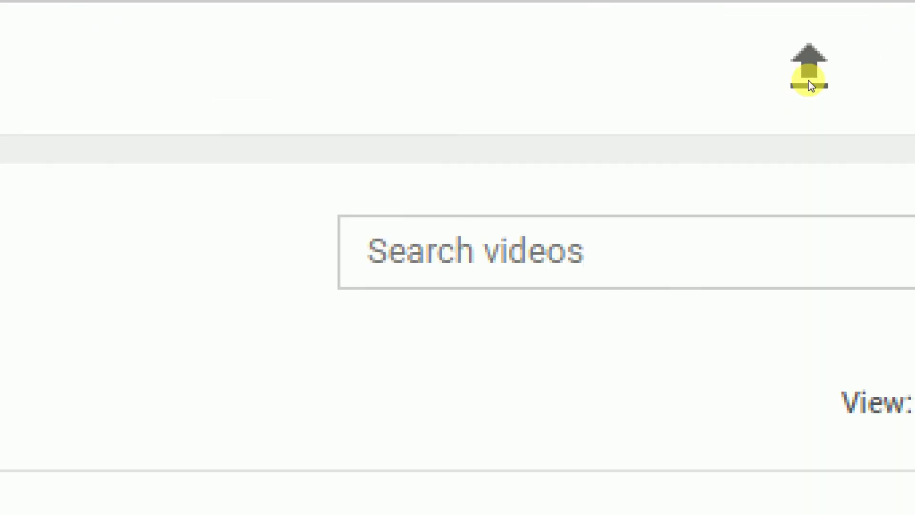
key(super)
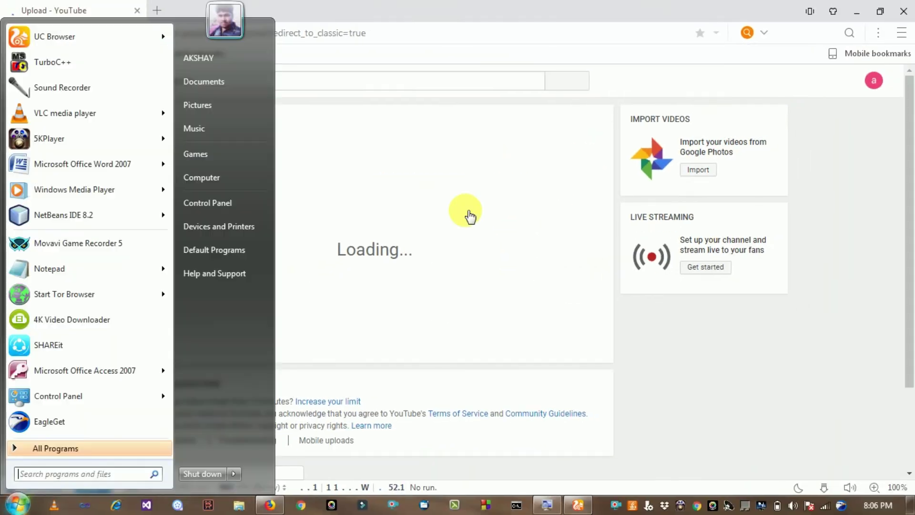
click(524, 5)
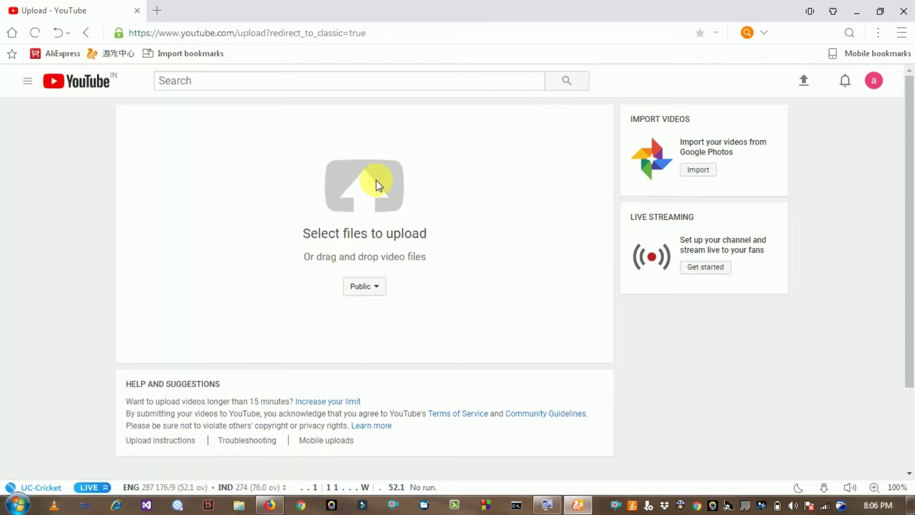
click(366, 196)
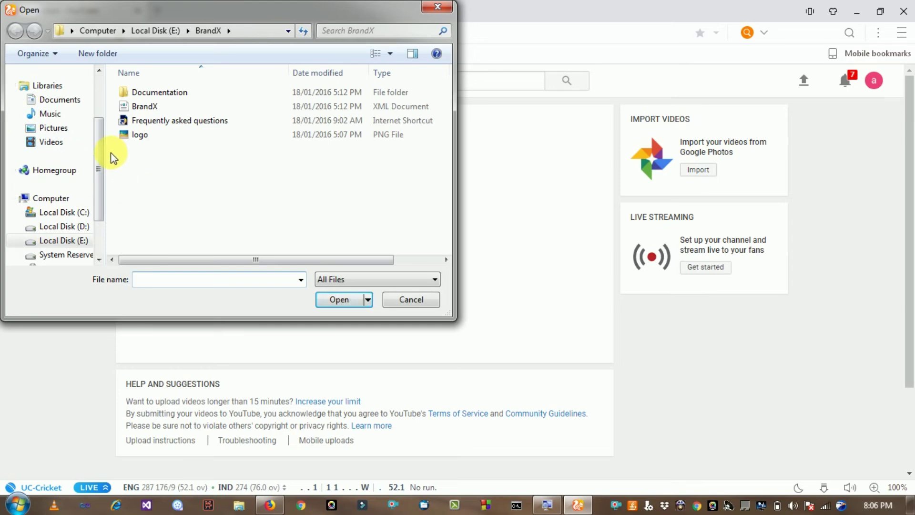
drag(98, 133, 108, 163)
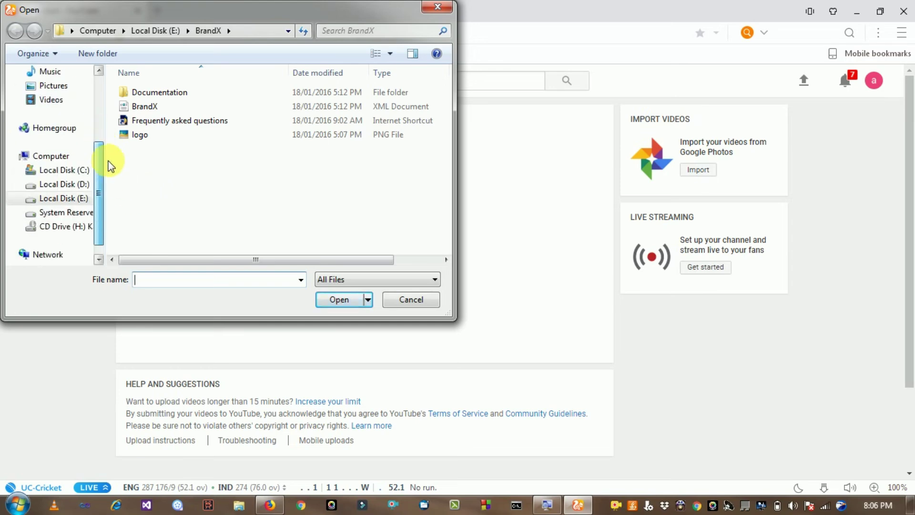
click(437, 6)
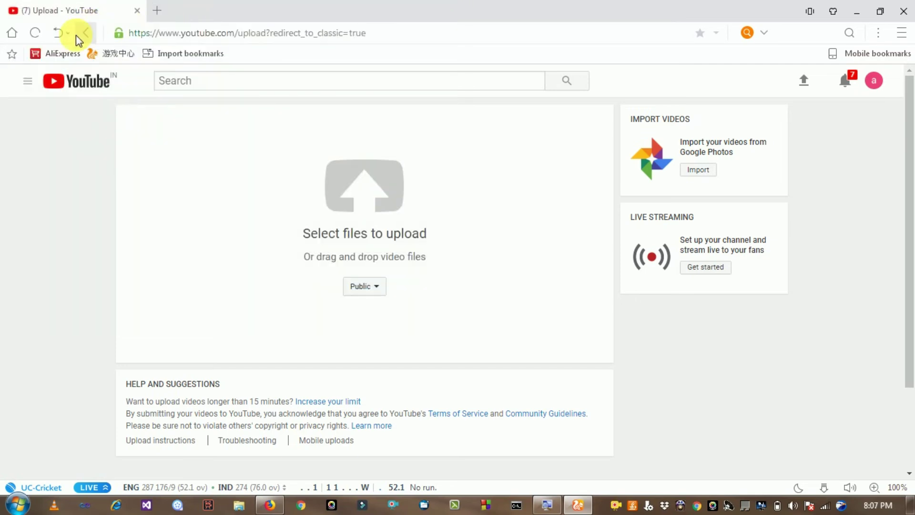
click(78, 34)
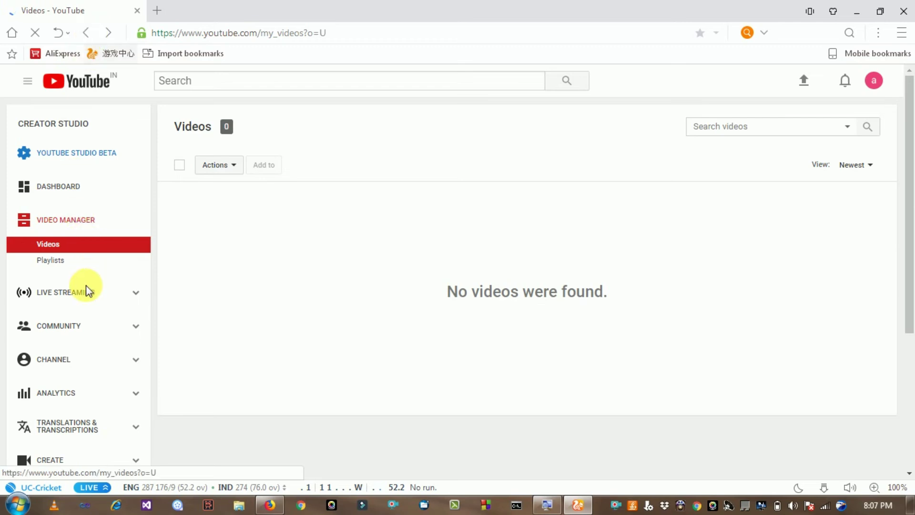
- Check the Uploading and Monetization cards on Status and features, then select Dashboard
click(50, 358)
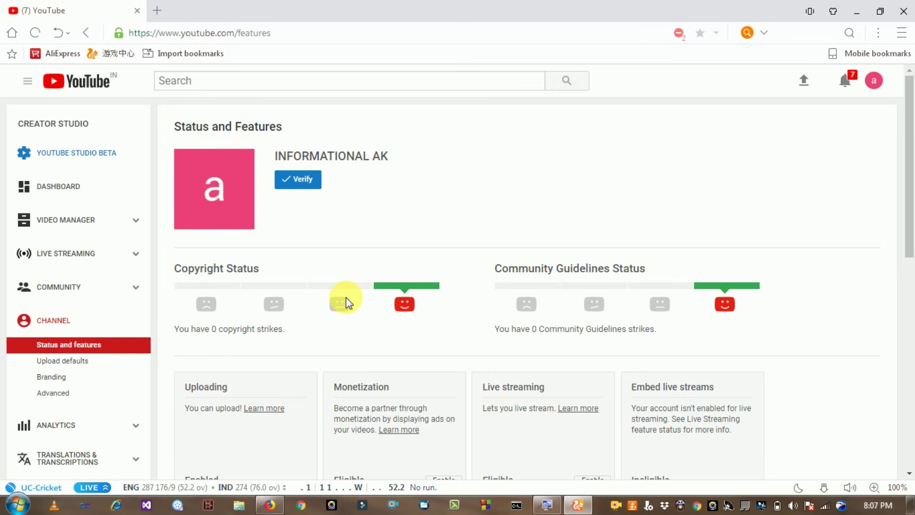
scroll(346, 297, down, 1)
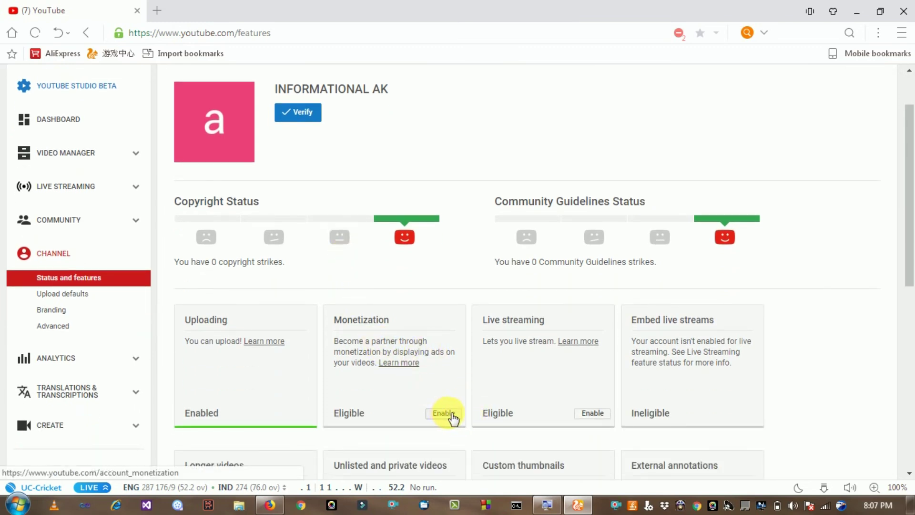
scroll(391, 283, up, 1)
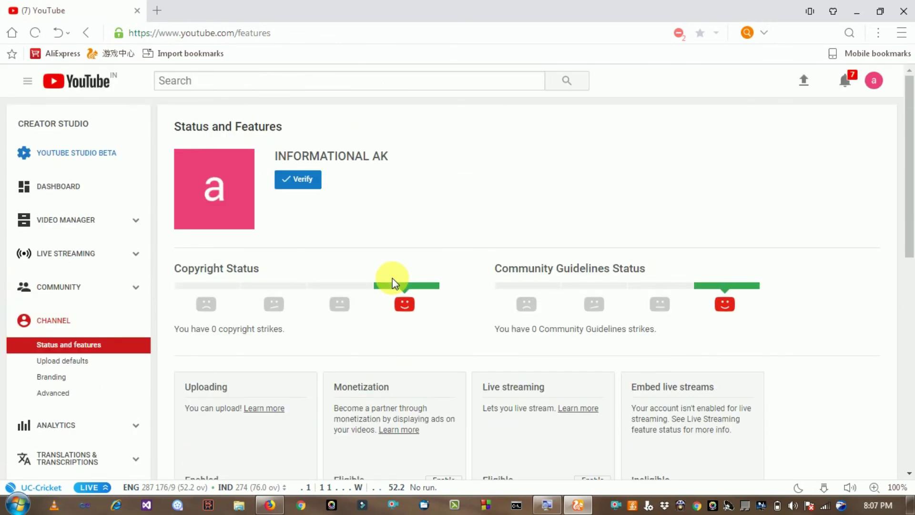
click(108, 187)
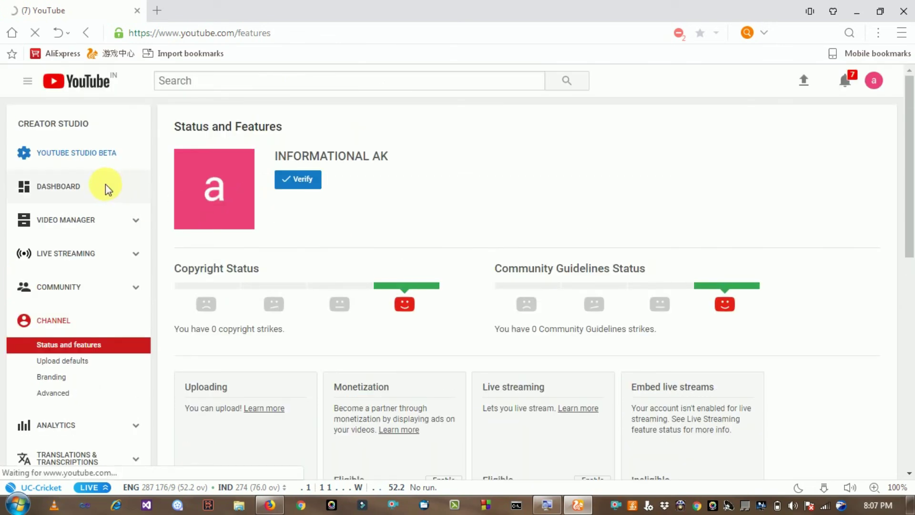